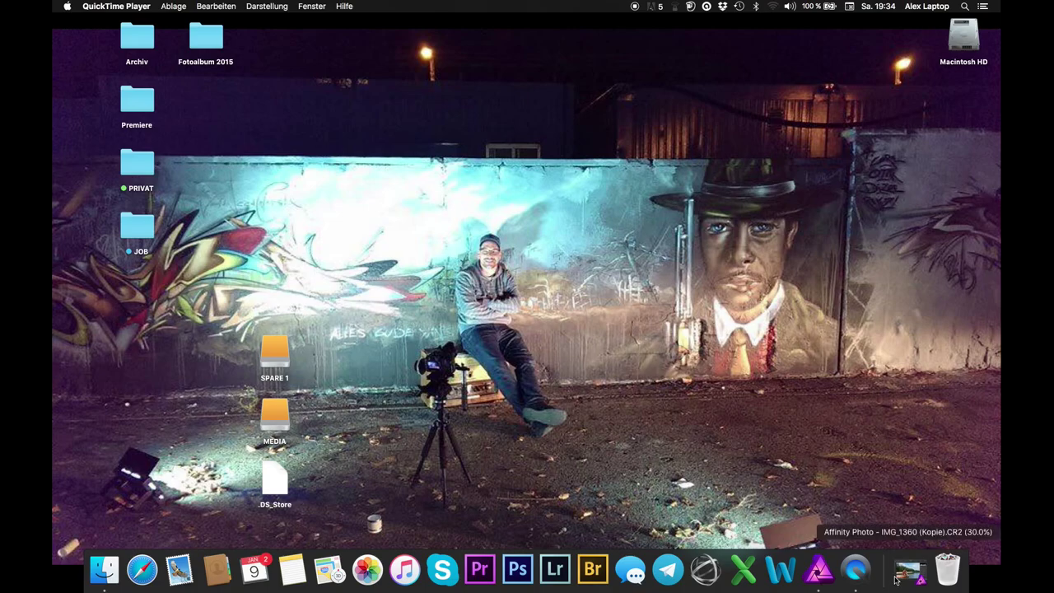
Restore the Affinity Photo window showing the raw photo IMG_1360 (Kopie).CR2
{"action": "left_click", "coordinate": [897, 579]}
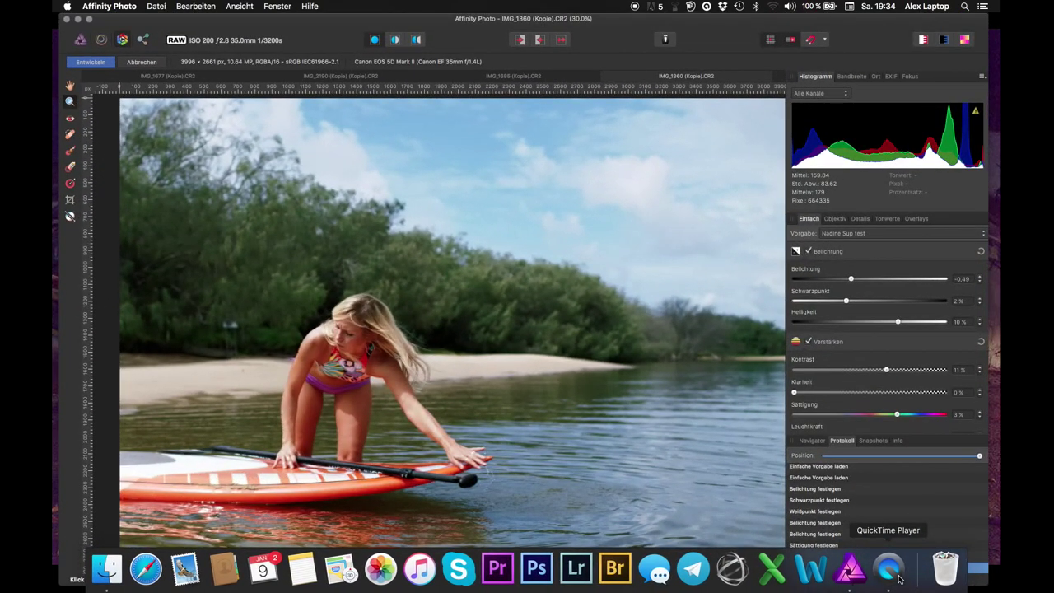
Load the Standard basic preset and review the zeroed exposure, contrast and clarity sliders
{"action": "left_click", "coordinate": [859, 234]}
{"action": "left_click", "coordinate": [841, 201]}
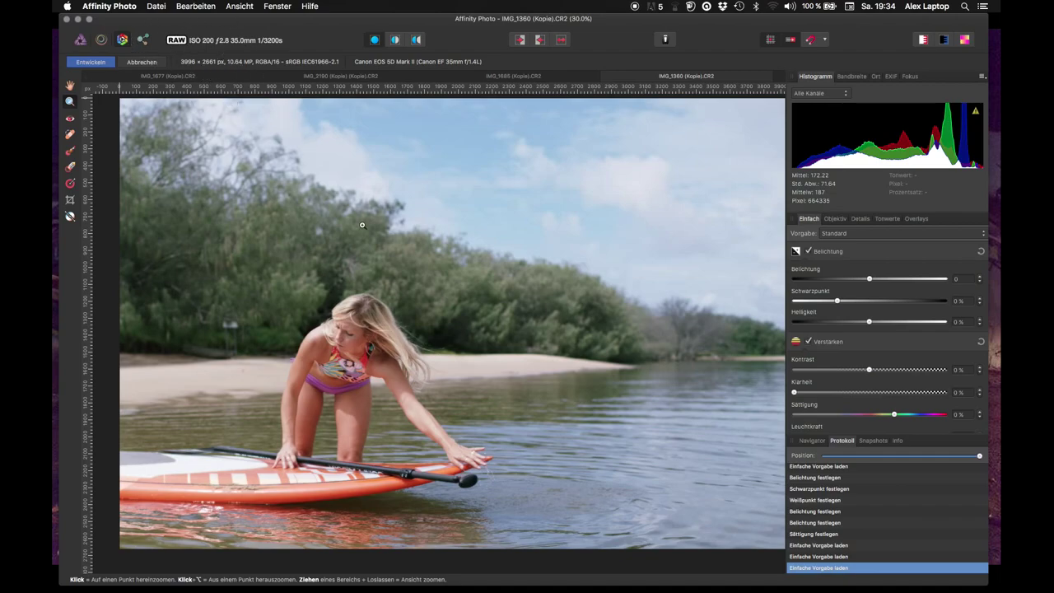
{"action": "scroll", "coordinate": [828, 368], "scroll_direction": "down", "scroll_amount": 2}
{"action": "scroll", "coordinate": [827, 367], "scroll_direction": "down", "scroll_amount": 3}
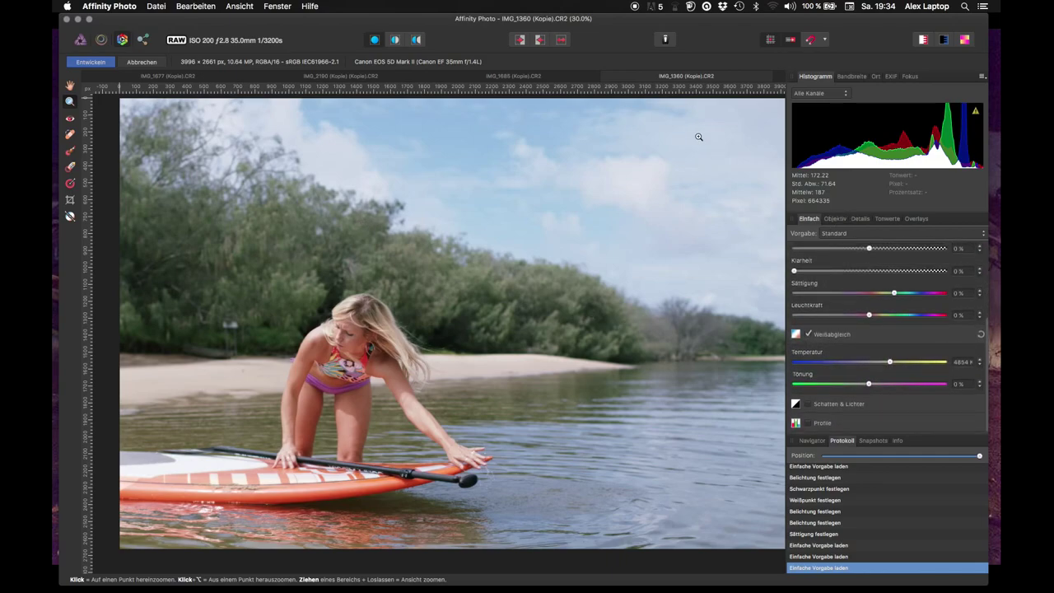
{"action": "scroll", "coordinate": [873, 283], "scroll_direction": "up", "scroll_amount": 5}
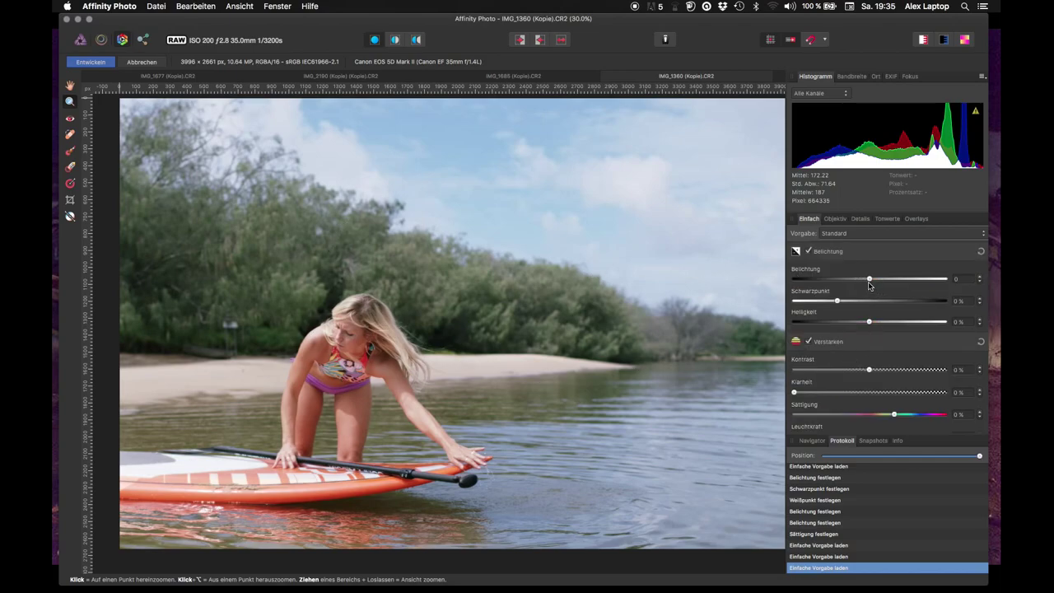
Set exposure to 0.293, saturation to 20% and contrast to a slight positive value
{"action": "left_click_drag", "start_coordinate": [870, 279], "coordinate": [880, 279]}
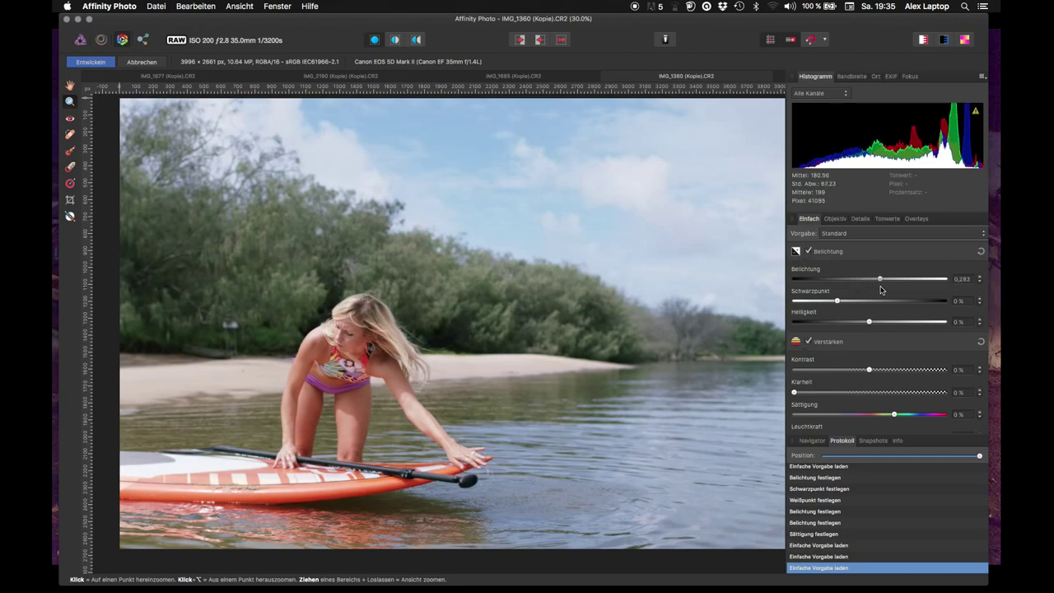
{"action": "left_click_drag", "start_coordinate": [869, 370], "coordinate": [854, 371]}
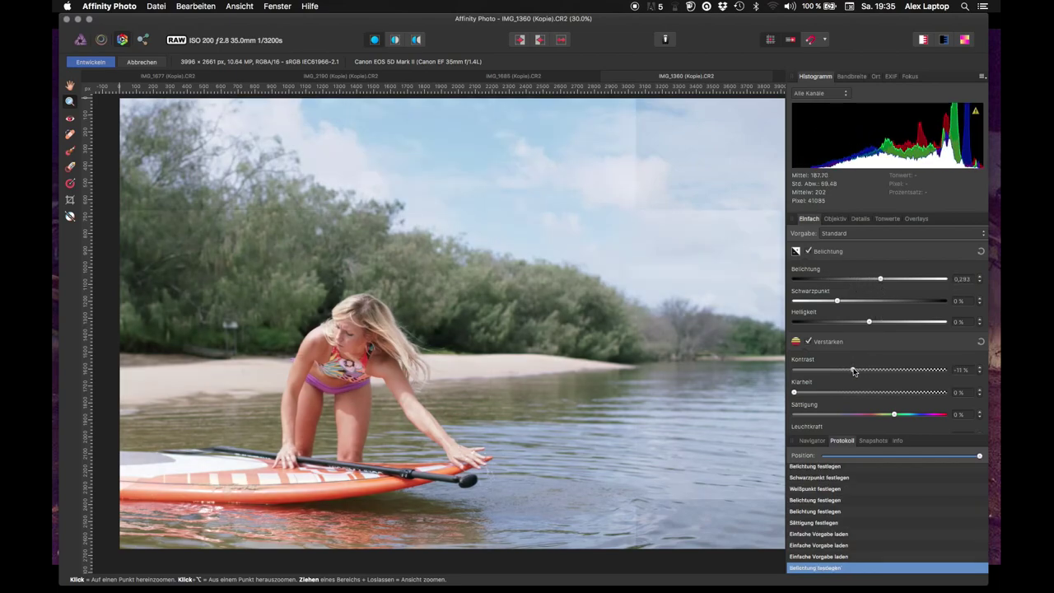
{"action": "left_click_drag", "start_coordinate": [894, 414], "coordinate": [914, 414]}
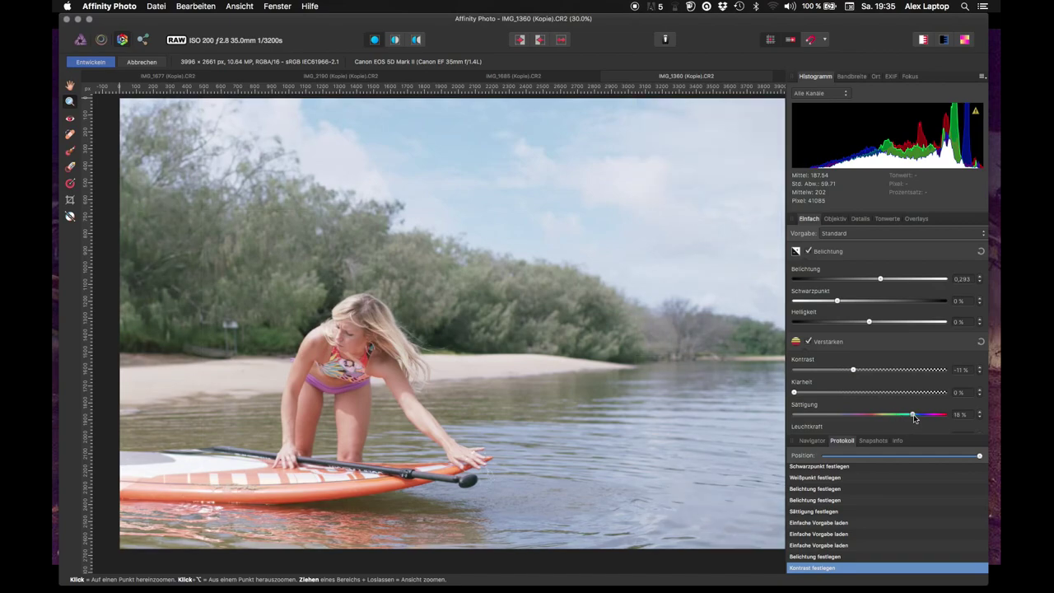
{"action": "left_click_drag", "start_coordinate": [854, 369], "coordinate": [880, 370]}
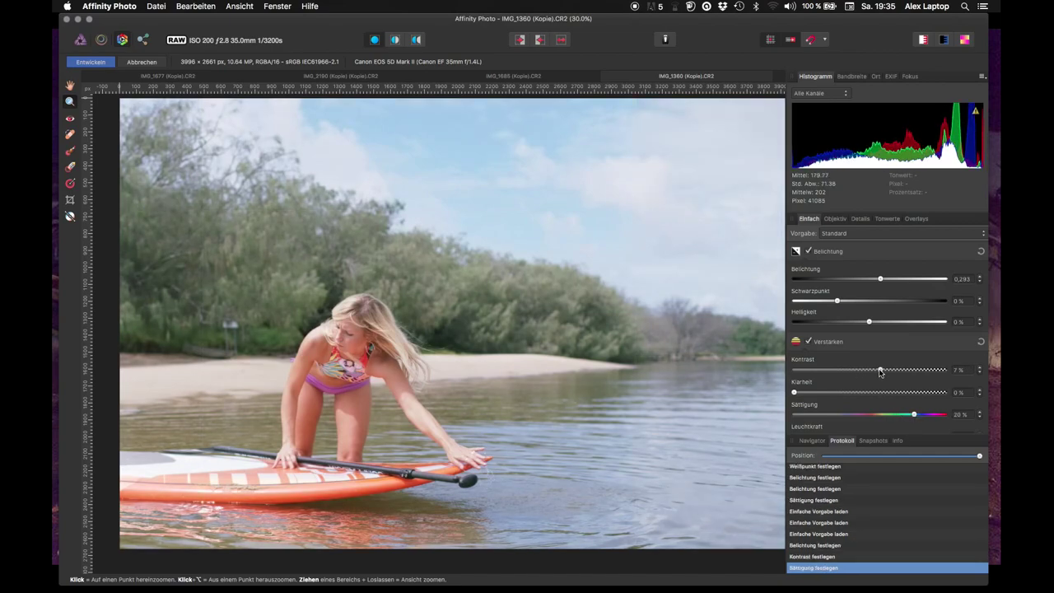
{"action": "scroll", "coordinate": [877, 367], "scroll_direction": "down", "scroll_amount": 2}
{"action": "left_click_drag", "start_coordinate": [880, 295], "coordinate": [870, 297]}
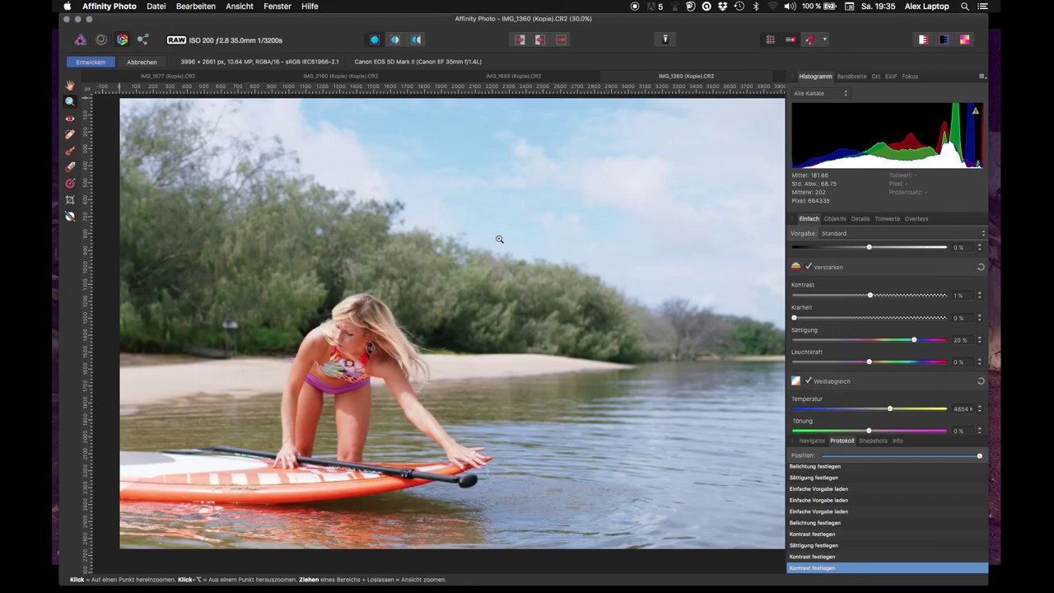
{"action": "left_click_drag", "start_coordinate": [869, 295], "coordinate": [874, 295]}
{"action": "left_click", "coordinate": [867, 234]}
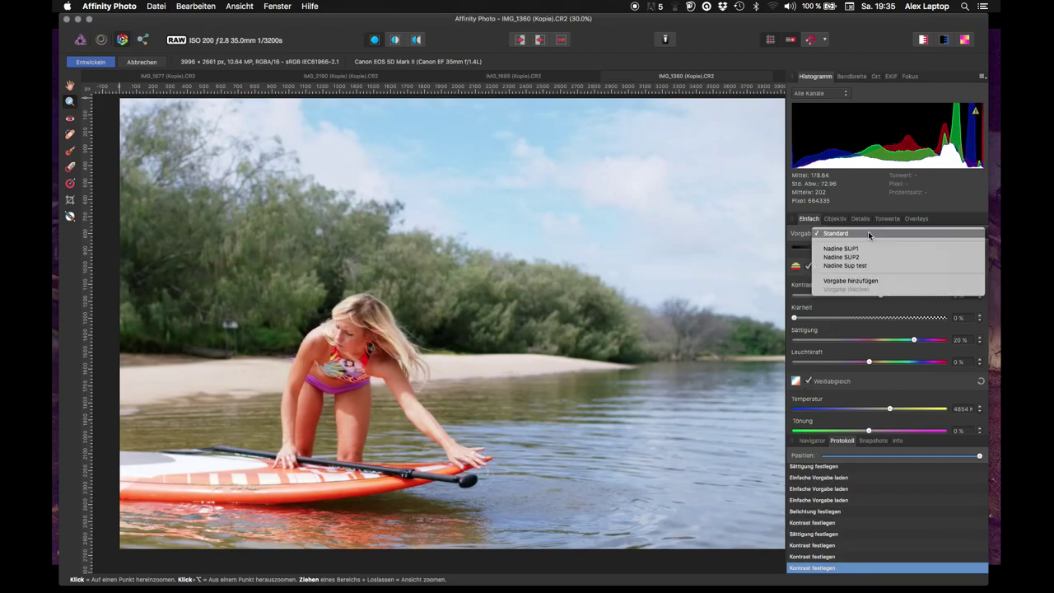
Save the current basic settings as a new named basic preset
{"action": "left_click", "coordinate": [840, 280]}
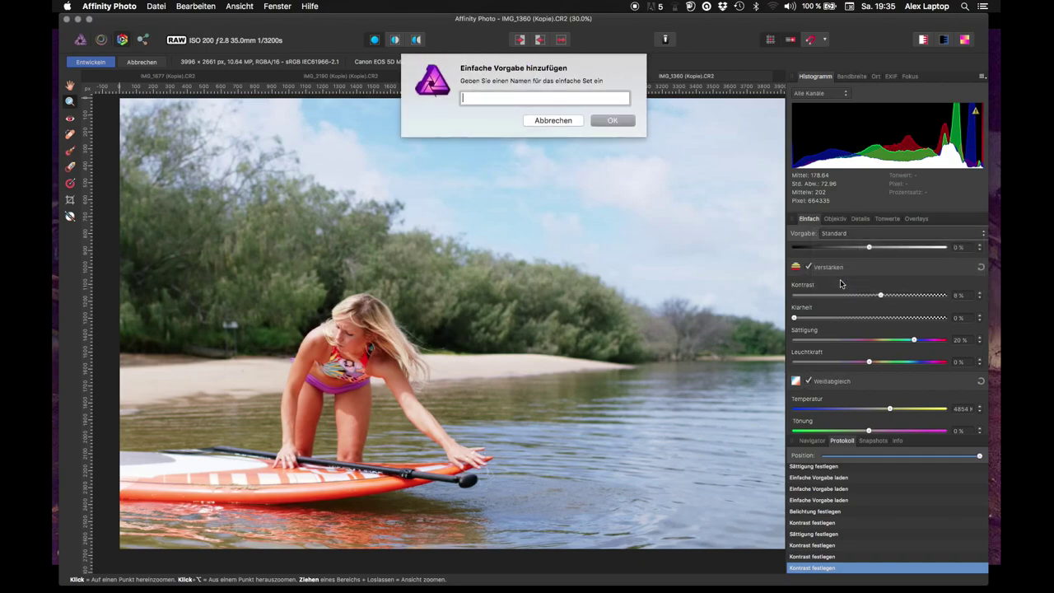
{"action": "type", "text": "Nadine"}
{"action": "left_click", "coordinate": [614, 122]}
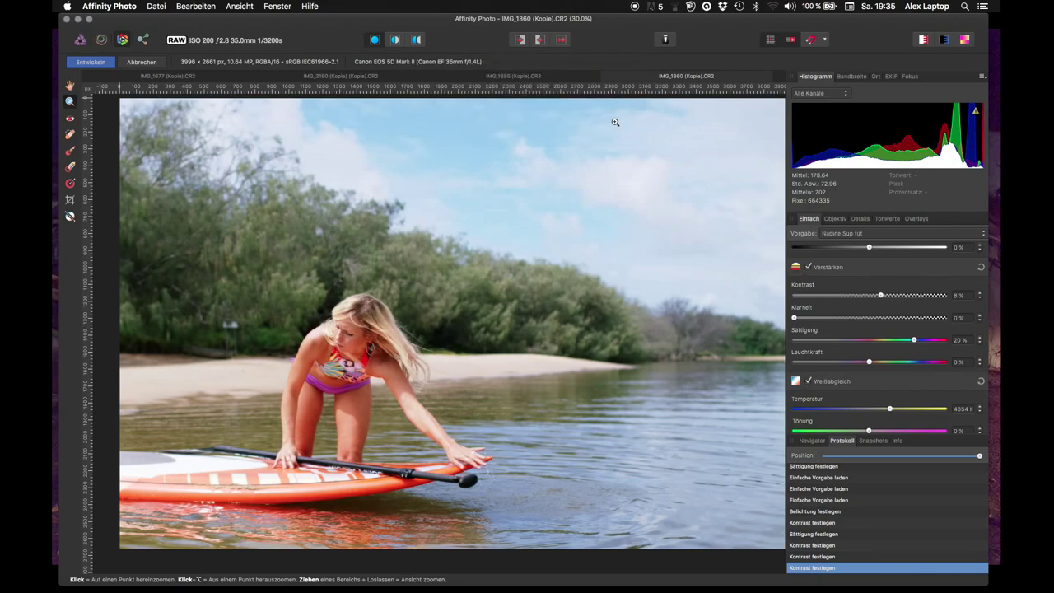
Check the preset list for the new entry, then switch to the IMG_2190 photo
{"action": "left_click", "coordinate": [856, 233]}
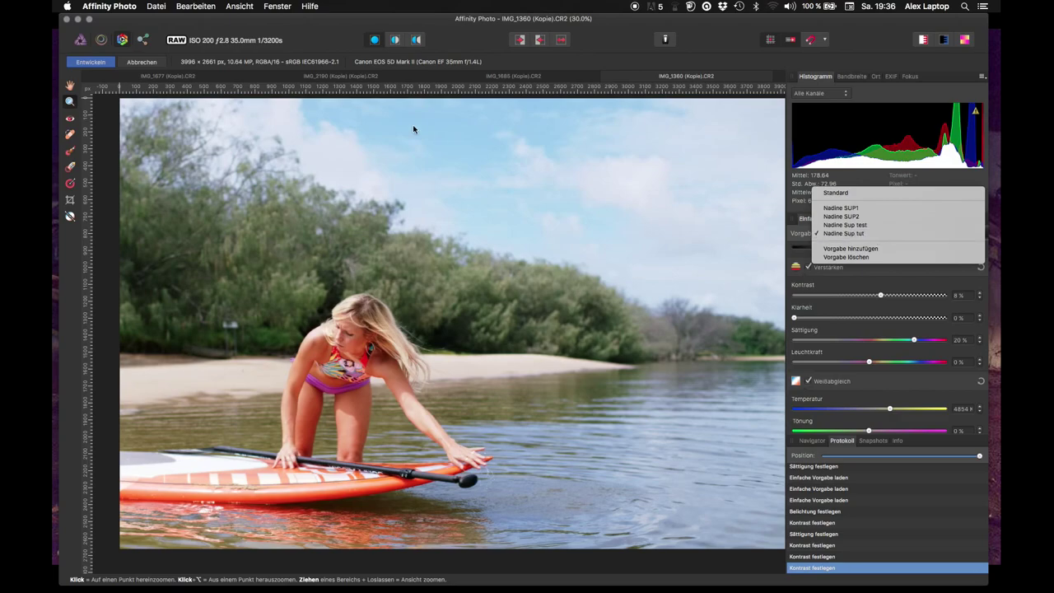
{"action": "left_click", "coordinate": [391, 77]}
{"action": "left_click", "coordinate": [390, 75]}
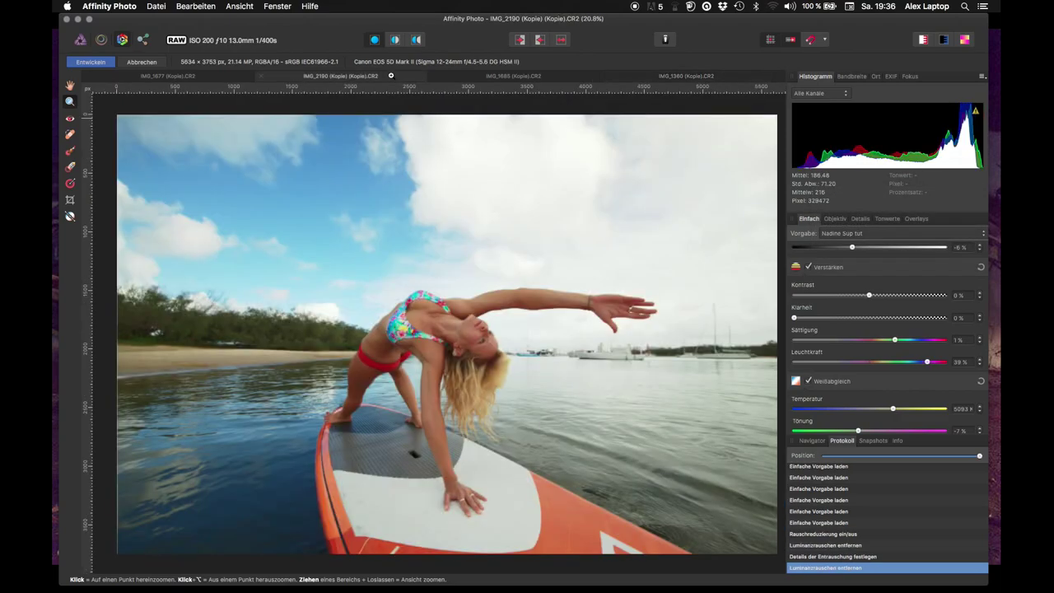
Compare Standard and the new preset on IMG_2190, then apply the earlier test preset (vibrance 39%, 5093 K)
{"action": "left_click", "coordinate": [853, 236]}
{"action": "left_click", "coordinate": [835, 192]}
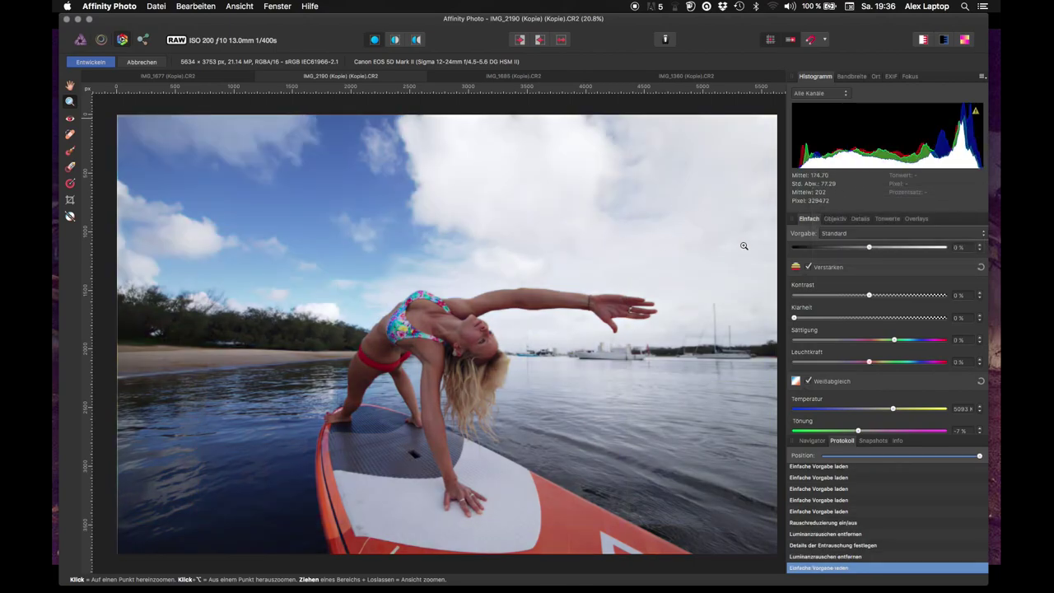
{"action": "left_click", "coordinate": [848, 234]}
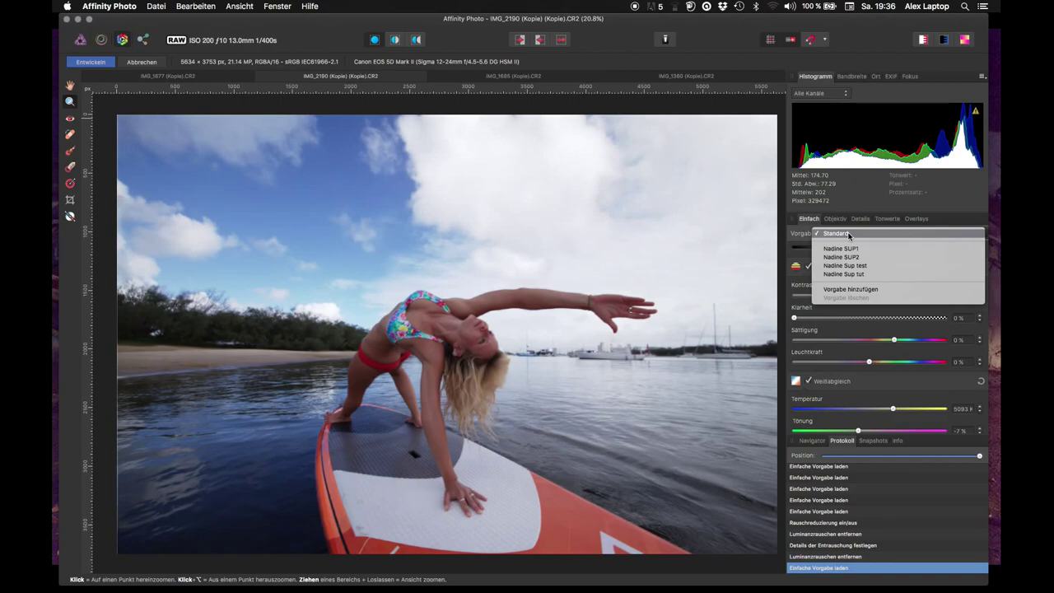
{"action": "left_click", "coordinate": [851, 274]}
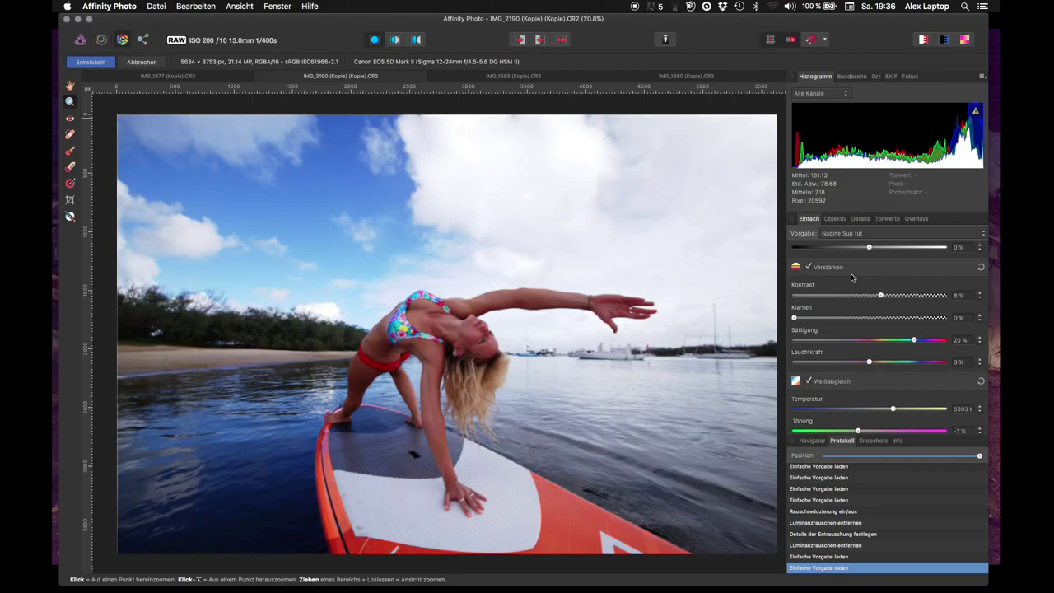
{"action": "left_click", "coordinate": [856, 235]}
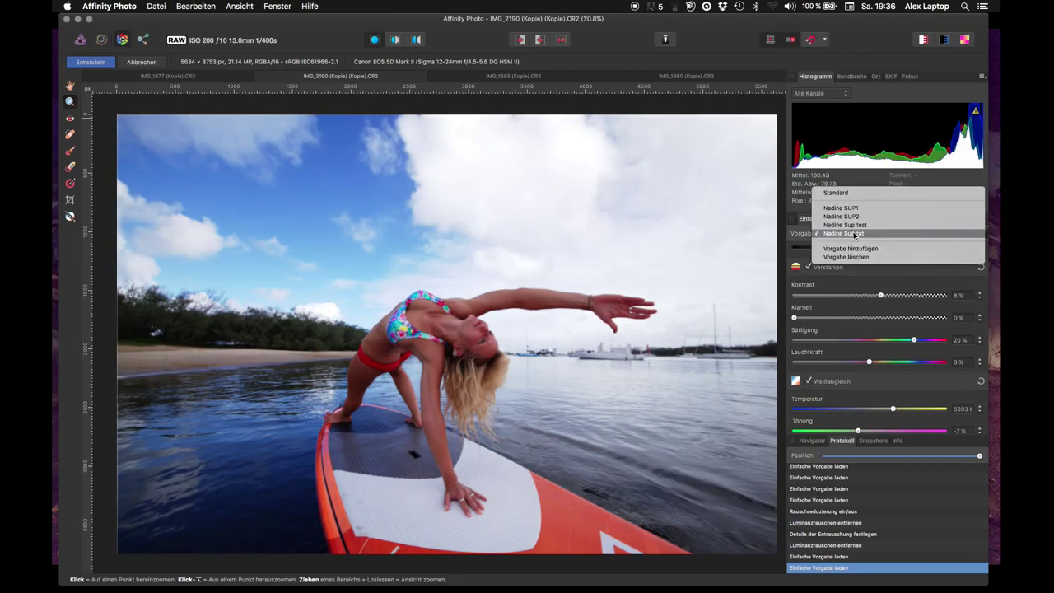
{"action": "left_click", "coordinate": [851, 224]}
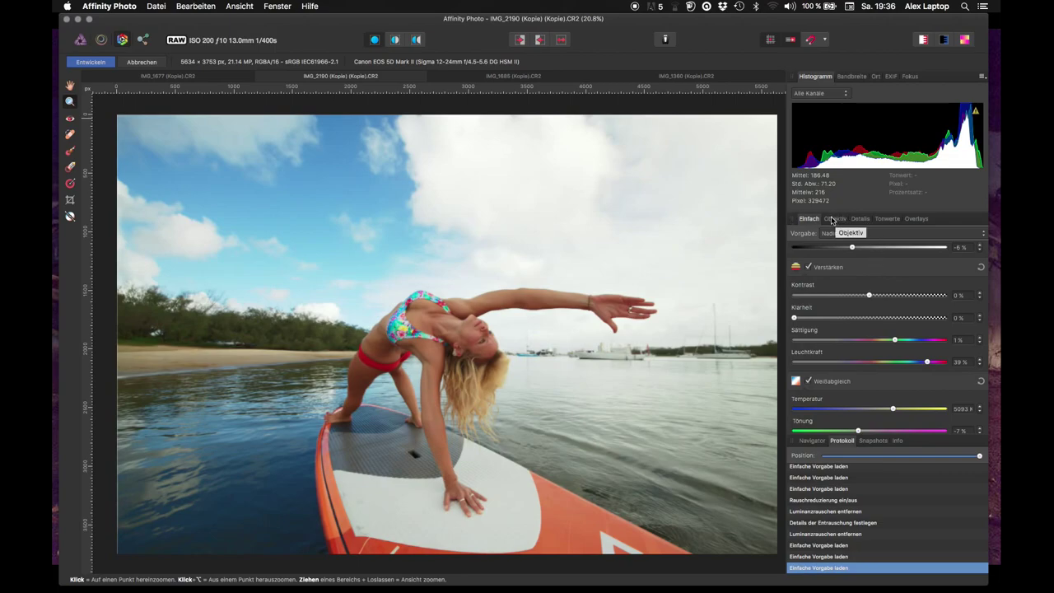
Enable the Gradationskurven tone curves in the Tonwerte settings for IMG_2190
{"action": "scroll", "coordinate": [823, 237], "scroll_direction": "down", "scroll_amount": 3}
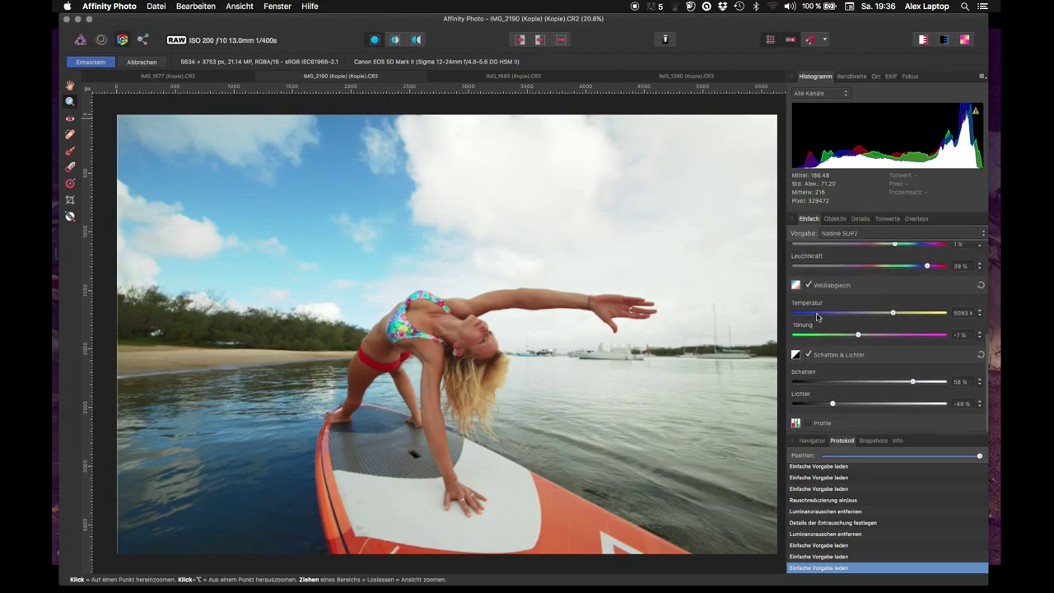
{"action": "left_click", "coordinate": [835, 219]}
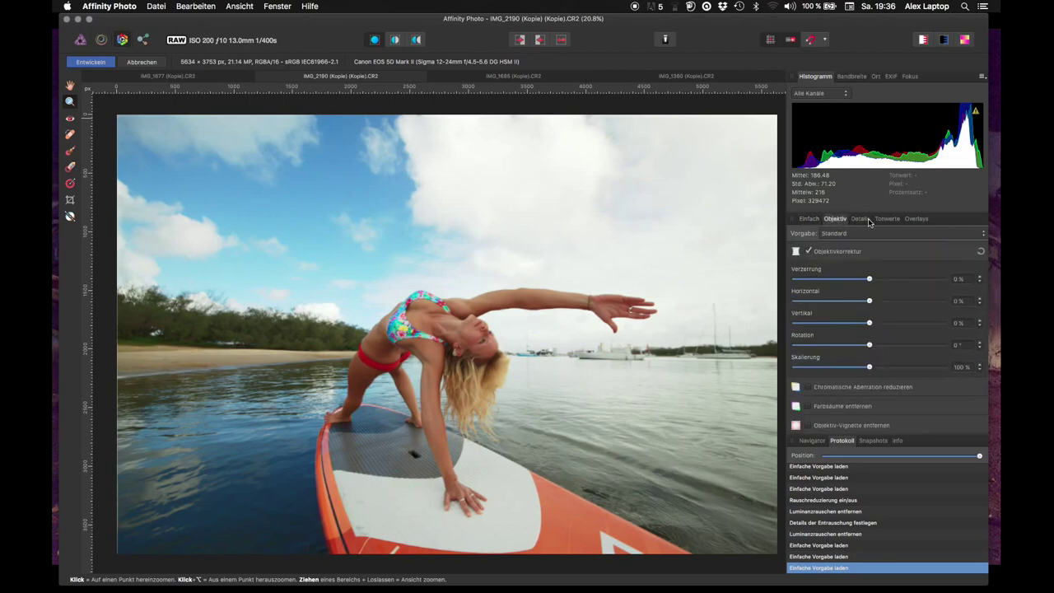
{"action": "left_click", "coordinate": [868, 220]}
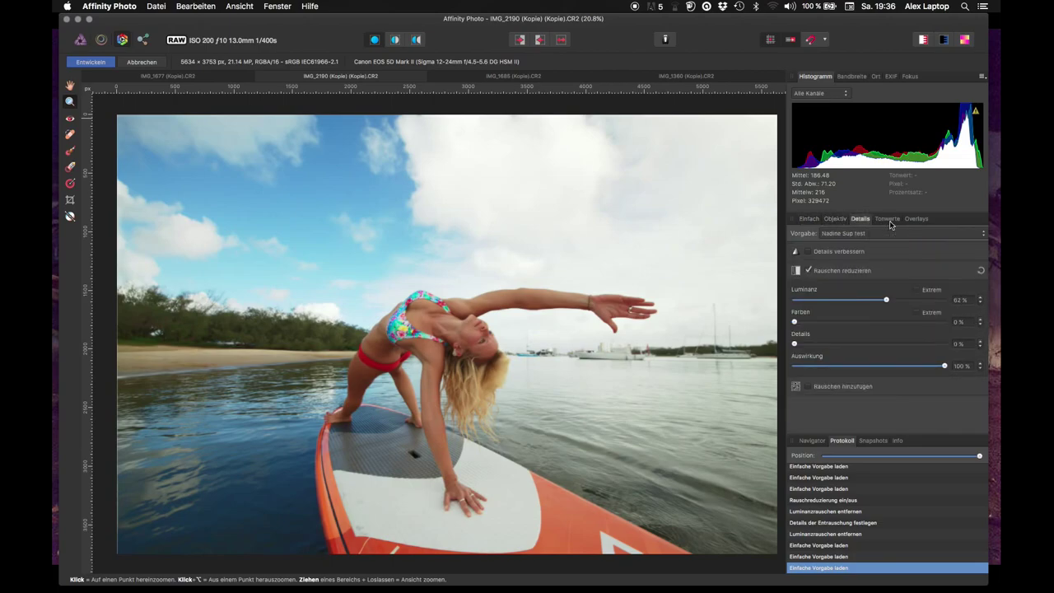
{"action": "left_click", "coordinate": [887, 219]}
{"action": "left_click", "coordinate": [851, 249]}
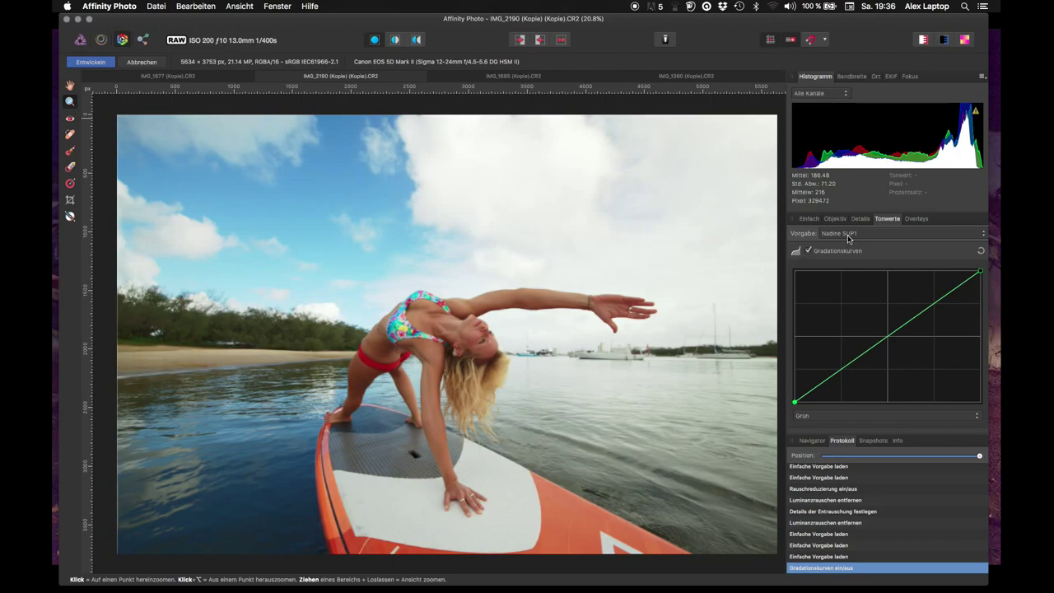
Load the saved tone preset and bend the green curve into an S-curve for a teal cast
{"action": "left_click", "coordinate": [847, 234]}
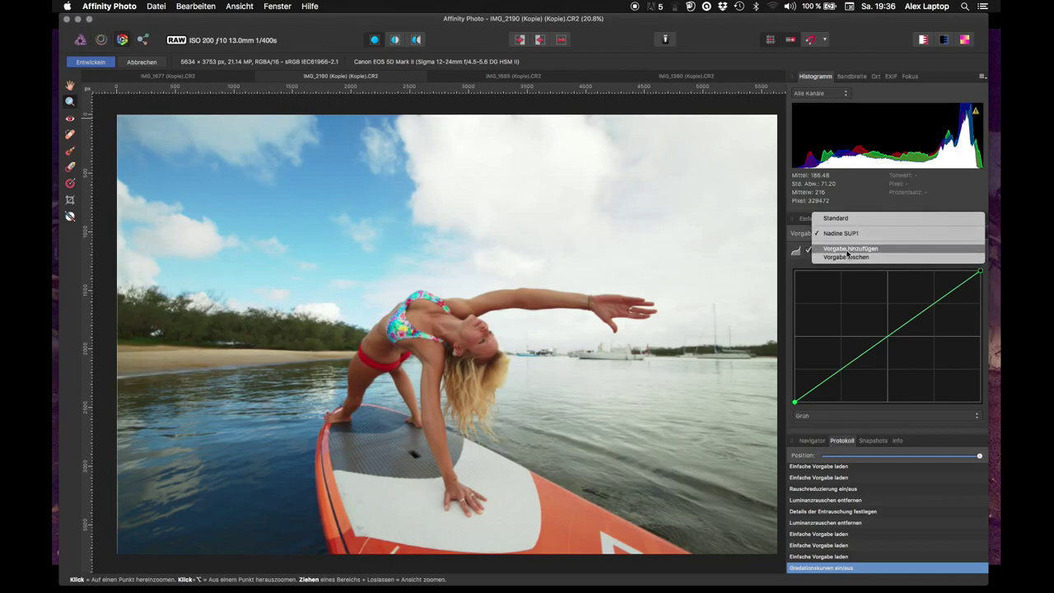
{"action": "left_click", "coordinate": [833, 235]}
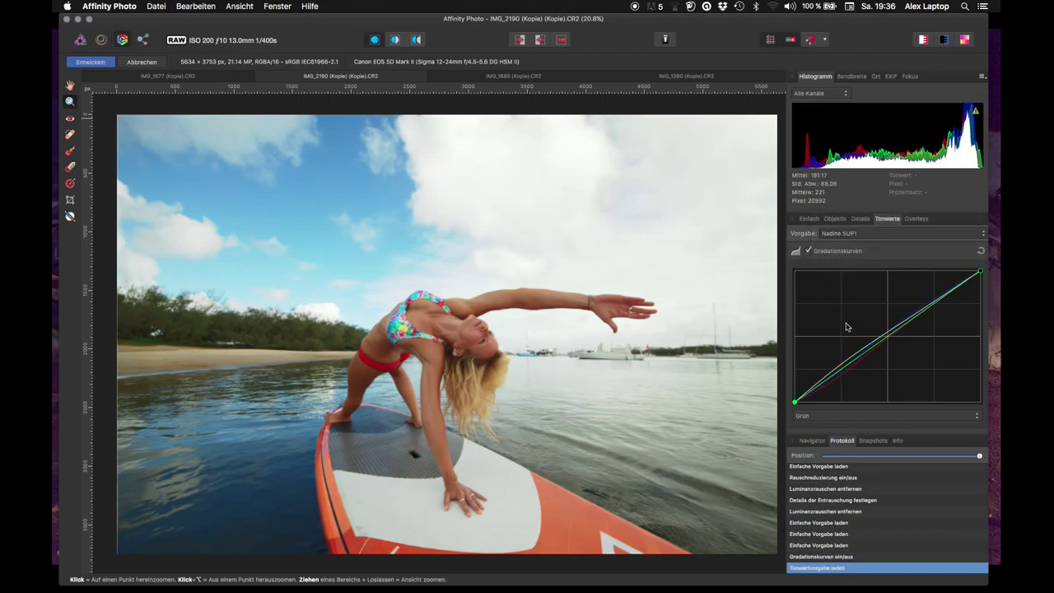
{"action": "left_click_drag", "start_coordinate": [842, 335], "coordinate": [845, 340]}
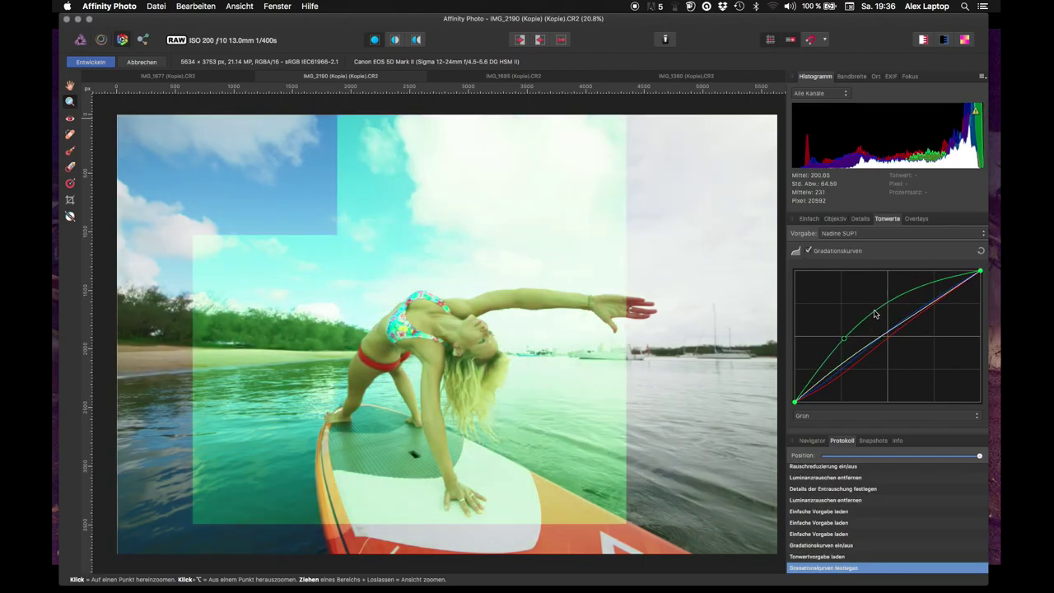
{"action": "left_click_drag", "start_coordinate": [879, 317], "coordinate": [866, 359]}
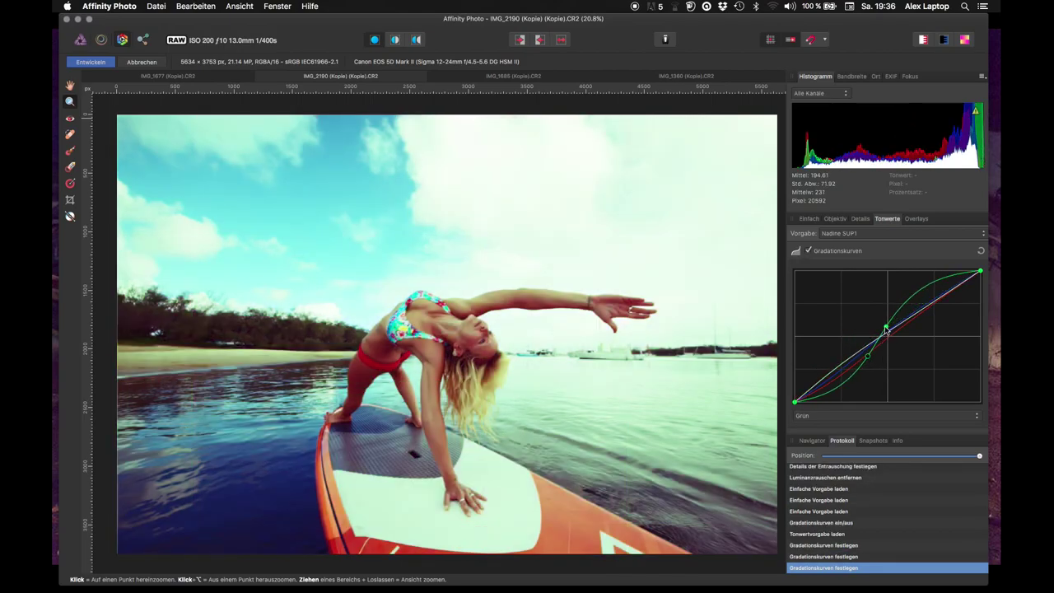
{"action": "left_click", "coordinate": [871, 234]}
Save the reshaped curves as a new named tone preset and return to IMG_1360
{"action": "left_click", "coordinate": [871, 248]}
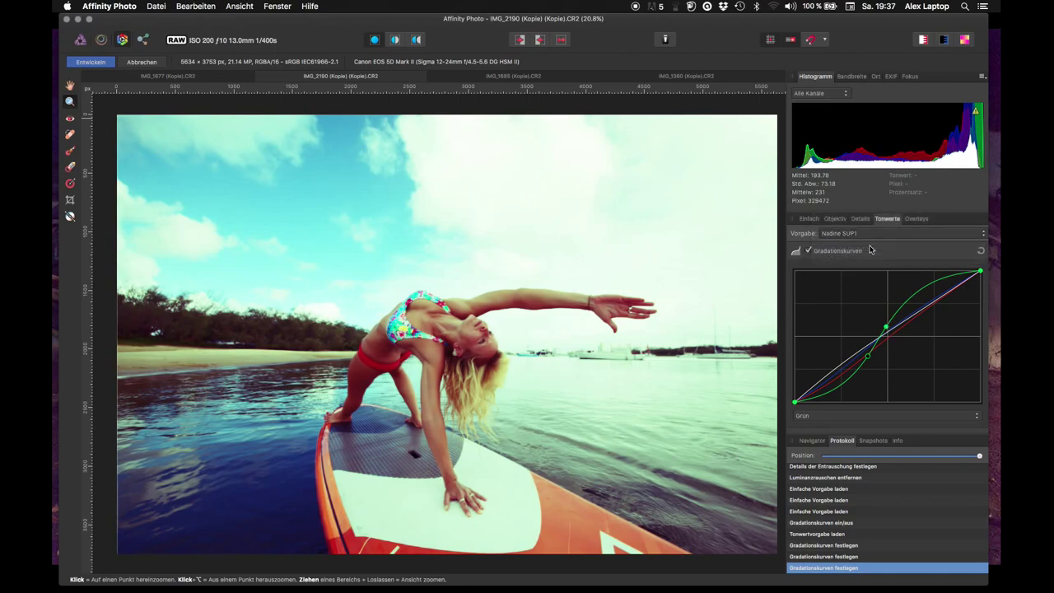
{"action": "type", "text": "Nadien"}
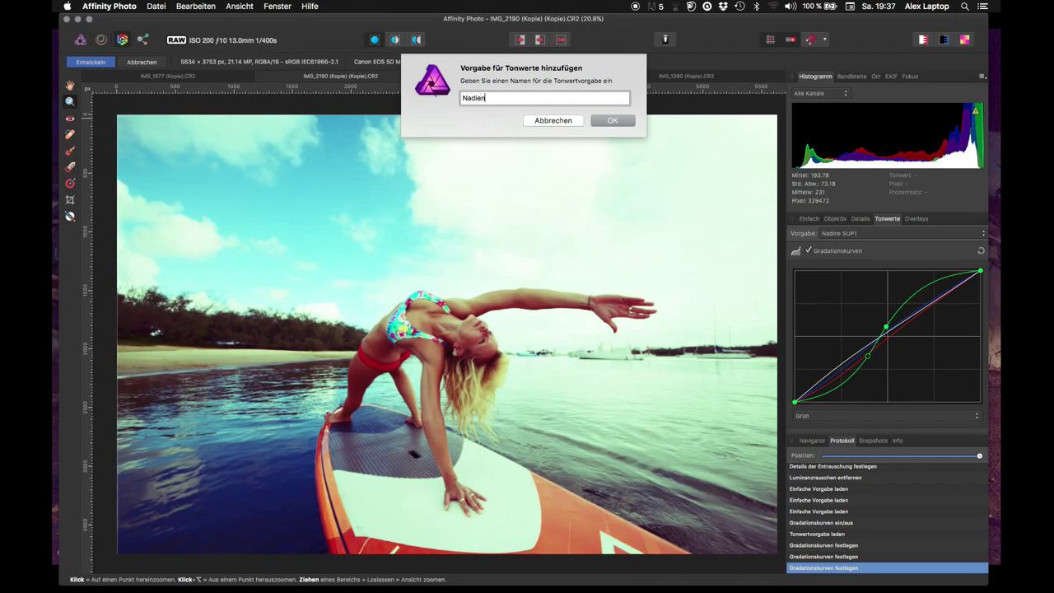
{"action": "key", "text": "BackSpace"}
{"action": "type", "text": "ut"}
{"action": "left_click", "coordinate": [611, 121]}
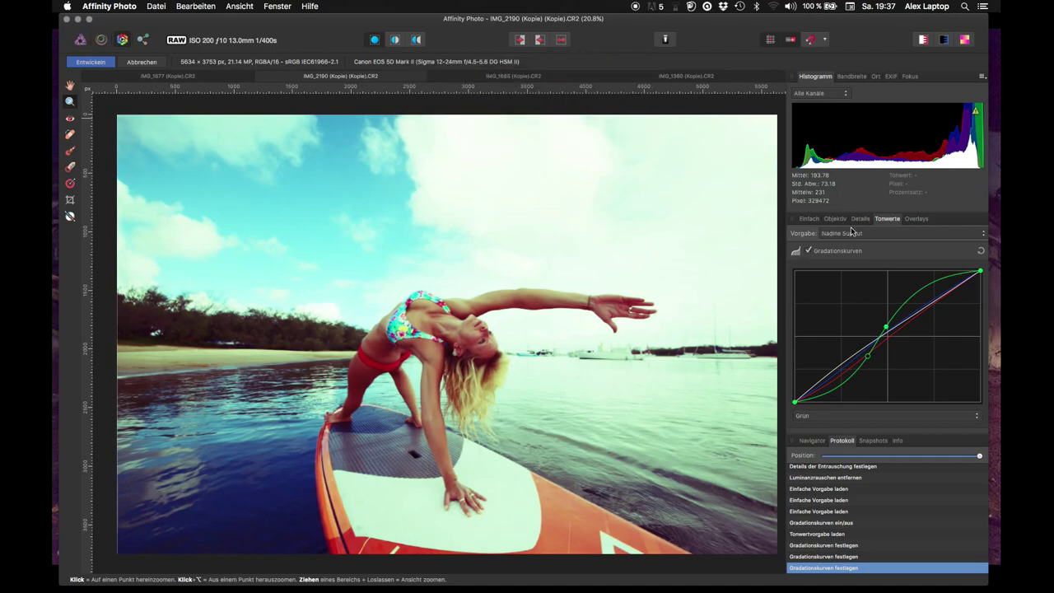
{"action": "left_click", "coordinate": [659, 79]}
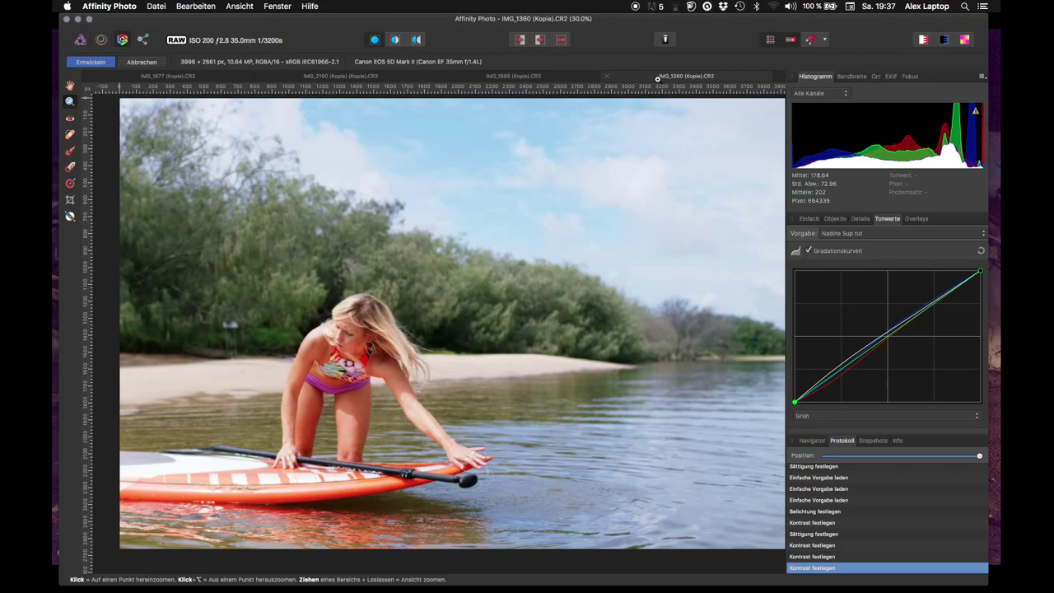
Apply the newly saved tone preset to IMG_1360 for the teal curve look
{"action": "left_click", "coordinate": [881, 233]}
{"action": "left_click", "coordinate": [880, 233]}
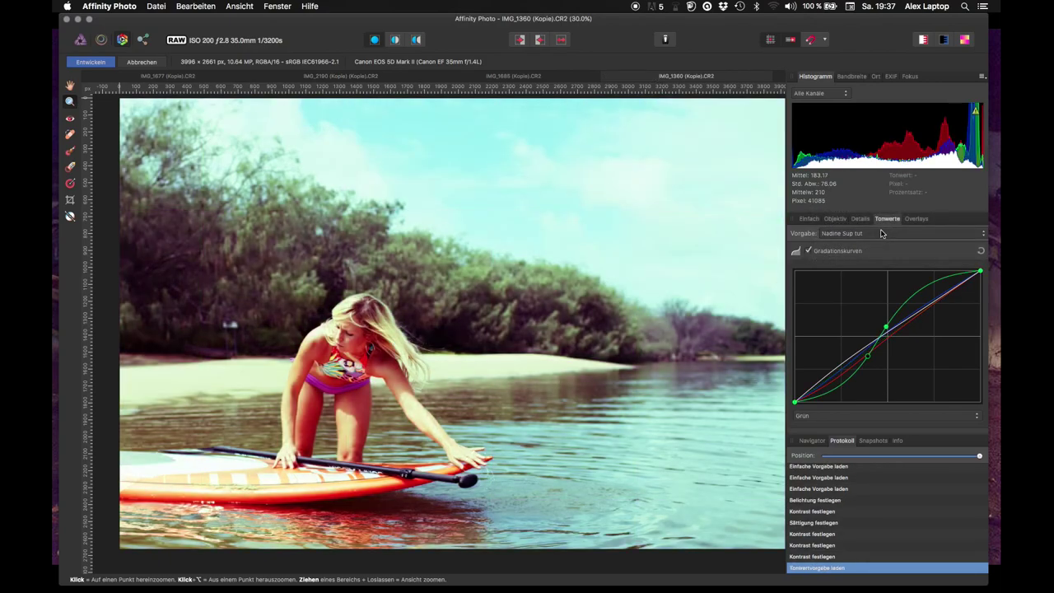